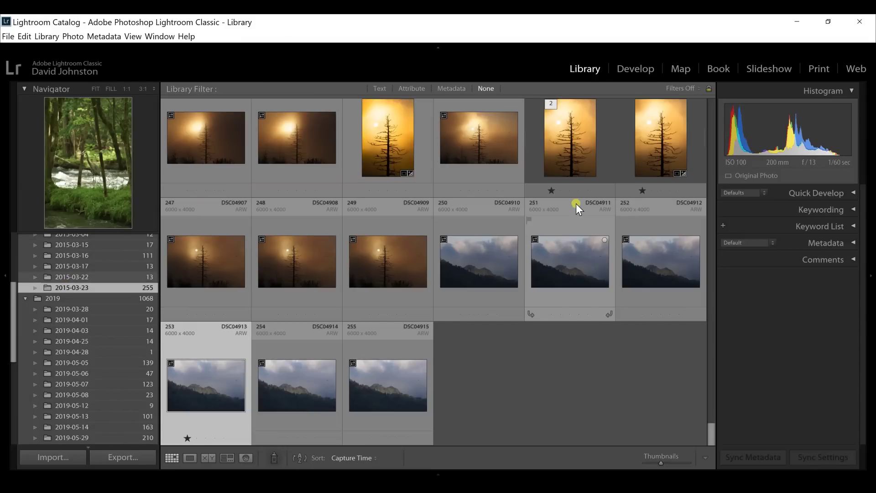
# Scroll back to the top of the 2015-03-23 grid and open heron photo DSC04663 full size
pyautogui.scroll(10, 576, 203)
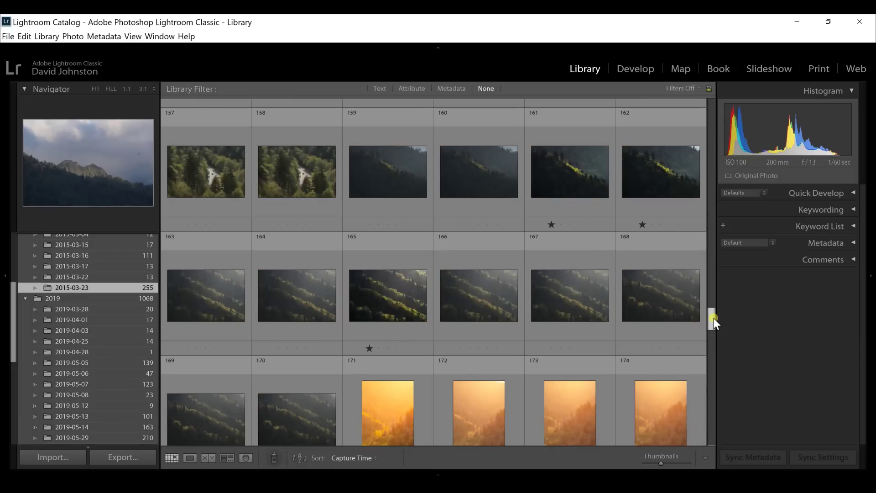
pyautogui.moveTo(714, 318); pyautogui.dragTo(711, 146)
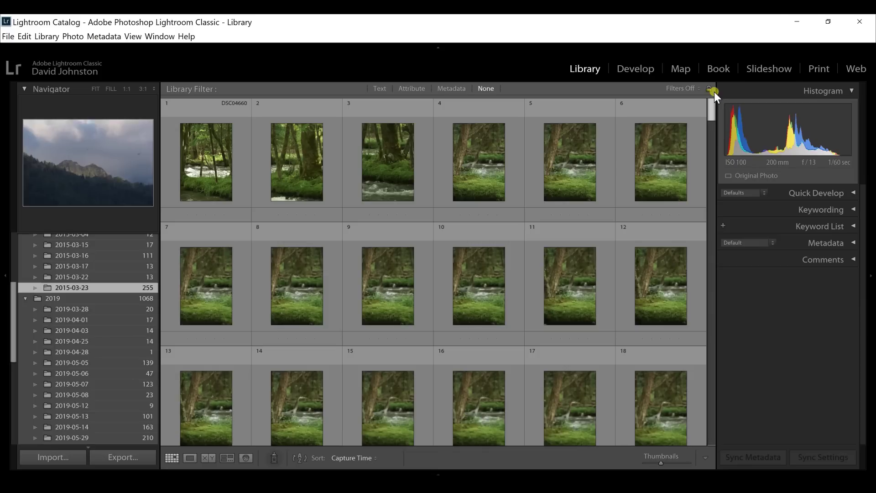
pyautogui.moveTo(715, 92); pyautogui.dragTo(713, 116)
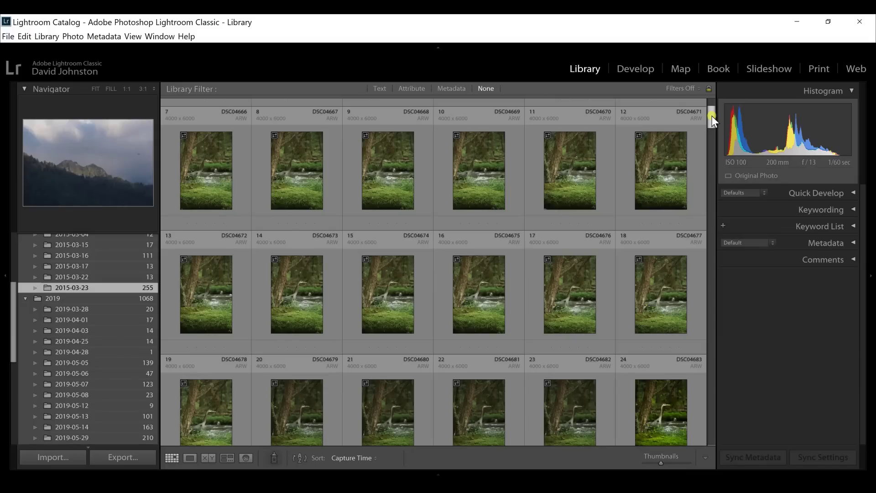
pyautogui.scroll(-10, 394, 232)
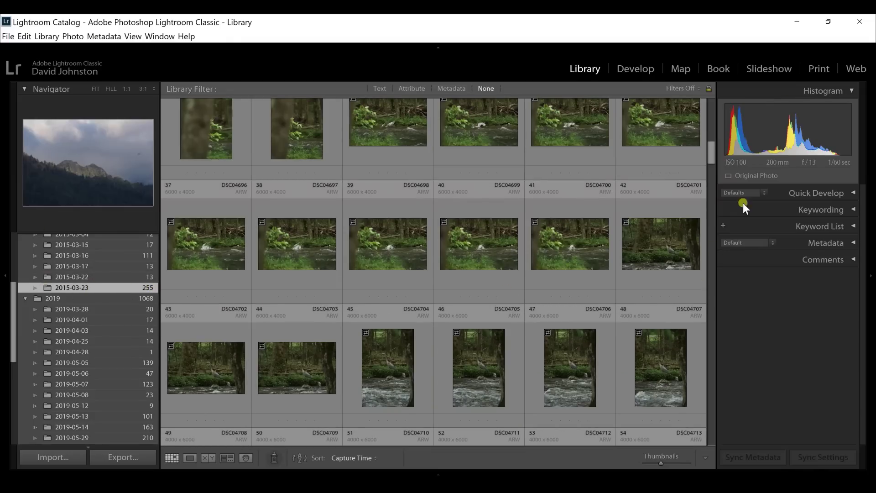
pyautogui.moveTo(713, 155); pyautogui.dragTo(709, 96)
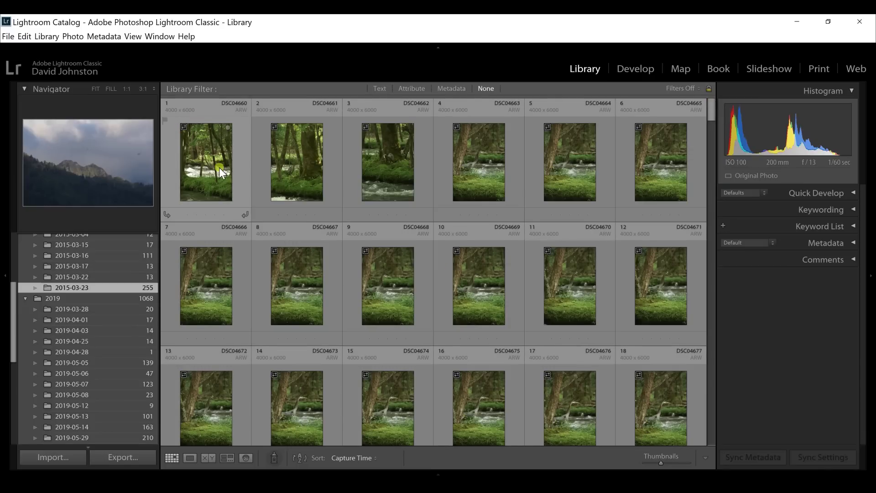
pyautogui.doubleClick(485, 164)
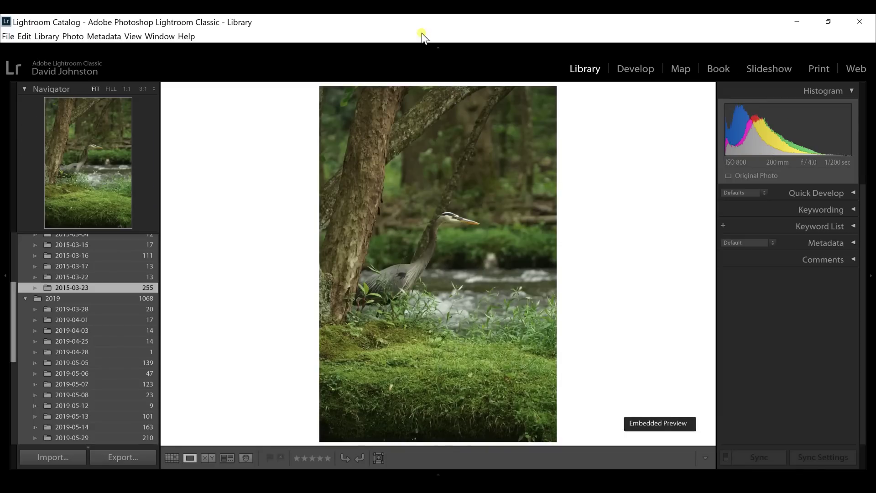
# Step frame by frame through the heron burst, from standing poses to splashing and wing-spreading shots
pyautogui.press('Right')
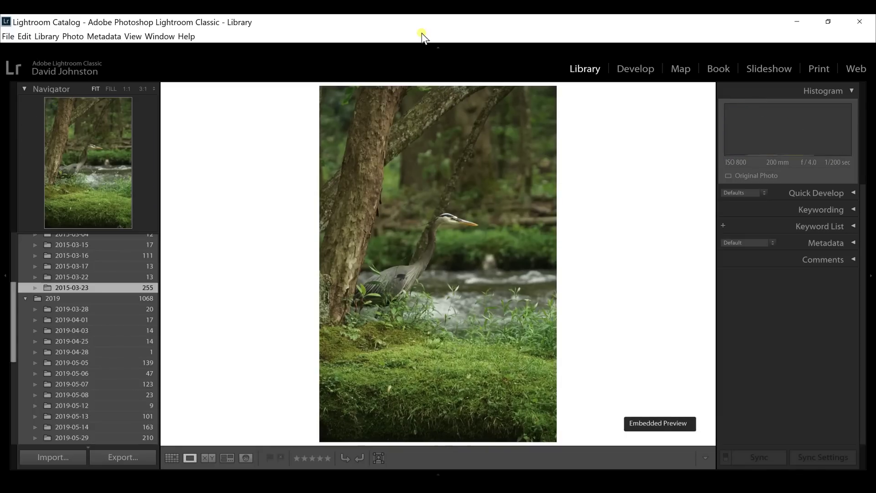
pyautogui.press('Right')
pyautogui.press('Right')
pyautogui.press('Right')
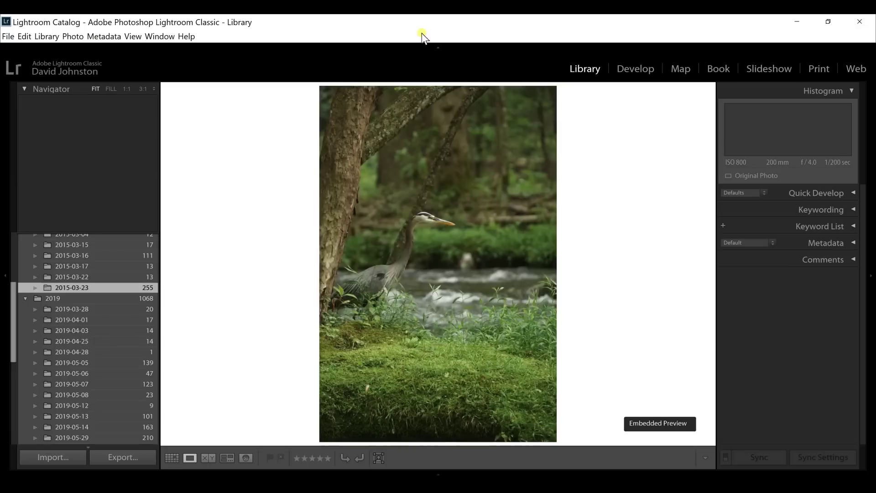
pyautogui.press('Right')
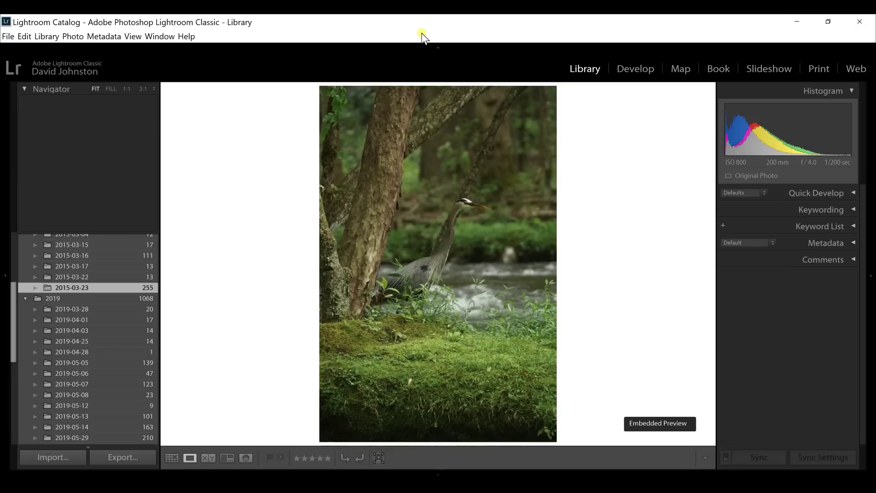
pyautogui.press('Right')
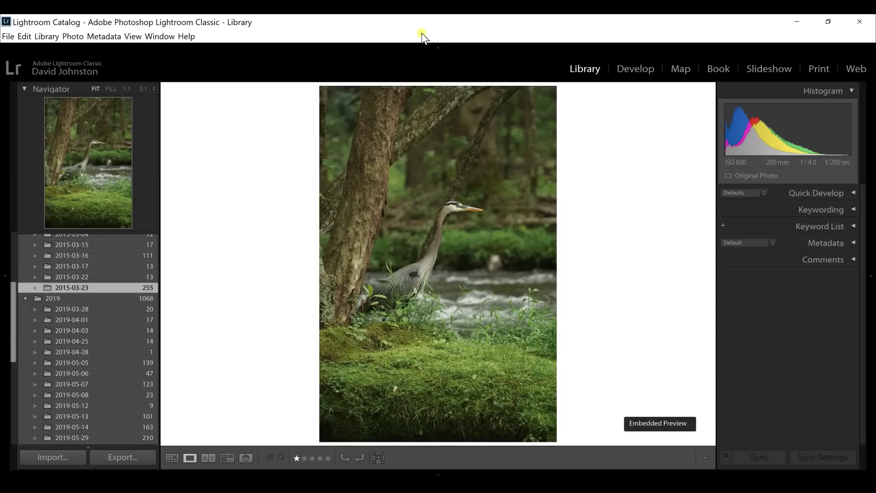
pyautogui.press('Right')
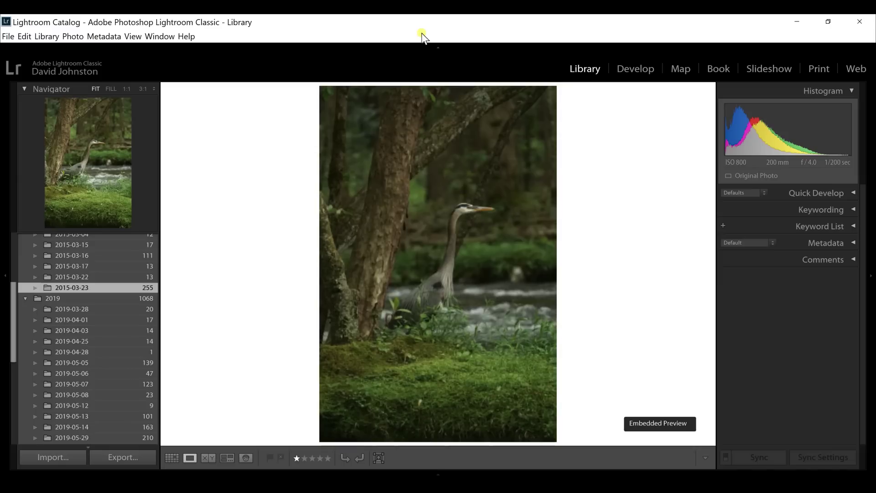
pyautogui.press('Right')
pyautogui.press('Right')
pyautogui.press('Right')
pyautogui.press('Right')
pyautogui.press('Right')
pyautogui.press('Right')
pyautogui.press('Right')
pyautogui.press('Right')
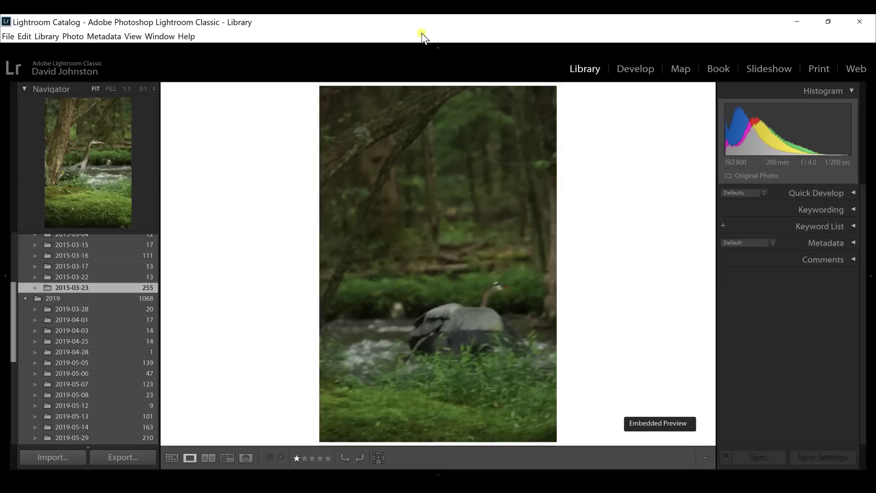
pyautogui.press('Right')
pyautogui.press('Right')
pyautogui.press('Right')
pyautogui.press('Right')
pyautogui.press('Right')
pyautogui.press('Right')
pyautogui.press('Right')
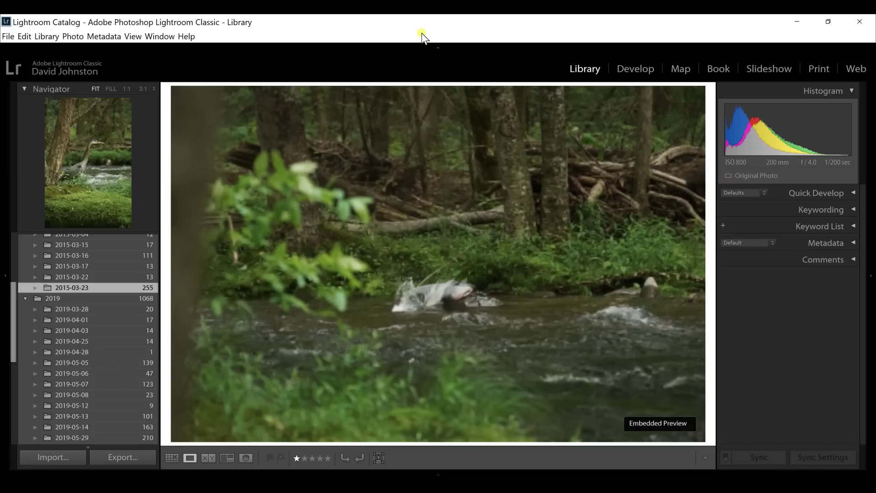
pyautogui.press('Right')
pyautogui.press('Right')
pyautogui.press('Right')
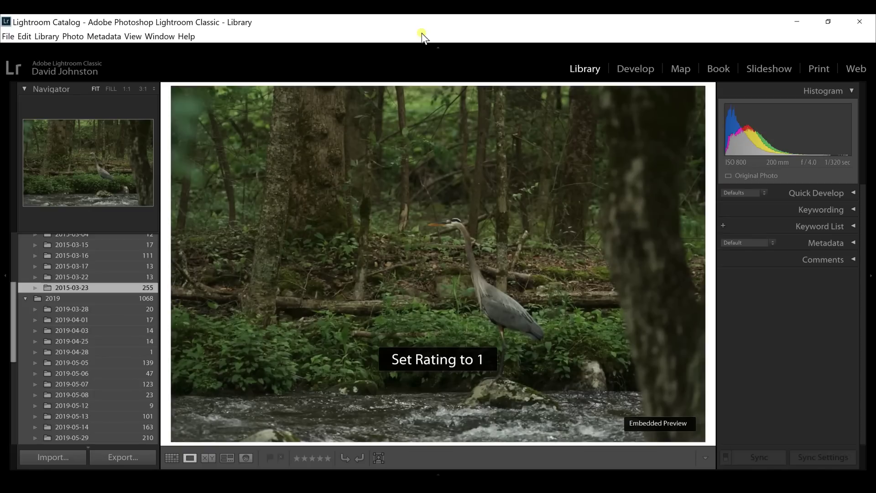
pyautogui.press('Right')
pyautogui.press('Right')
pyautogui.press('Right')
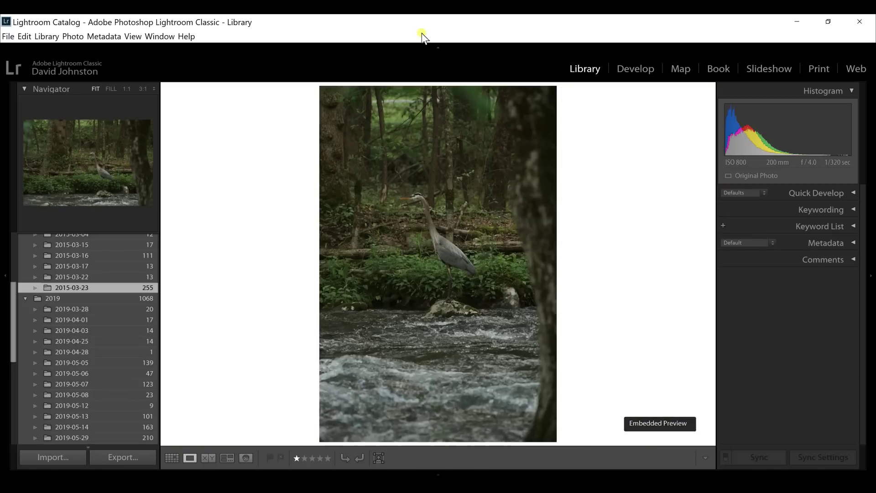
pyautogui.press('Right')
pyautogui.press('Right')
pyautogui.press('Right')
pyautogui.press('Right')
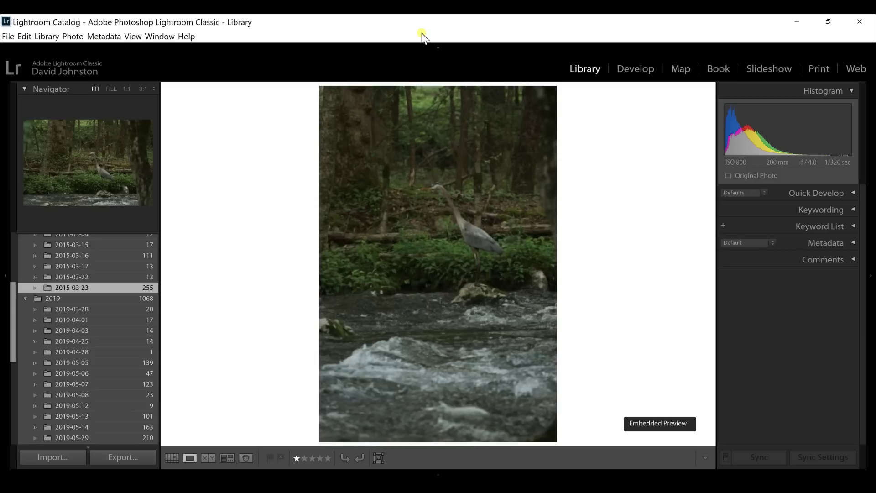
pyautogui.press('Right')
pyautogui.press('Right')
pyautogui.press('Right')
pyautogui.press('Right')
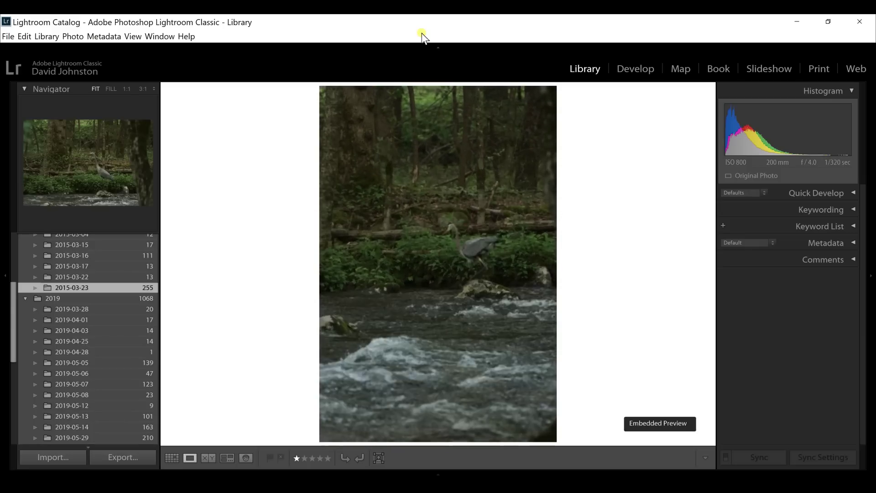
pyautogui.press('Right')
pyautogui.press('Right')
pyautogui.press('Right')
pyautogui.press('Right')
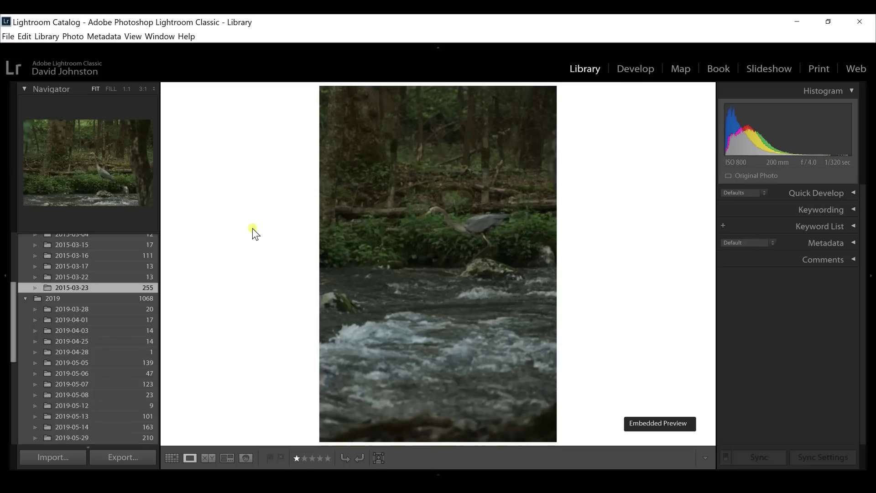
pyautogui.press('Right')
pyautogui.press('Right')
pyautogui.press('Right')
pyautogui.press('Right')
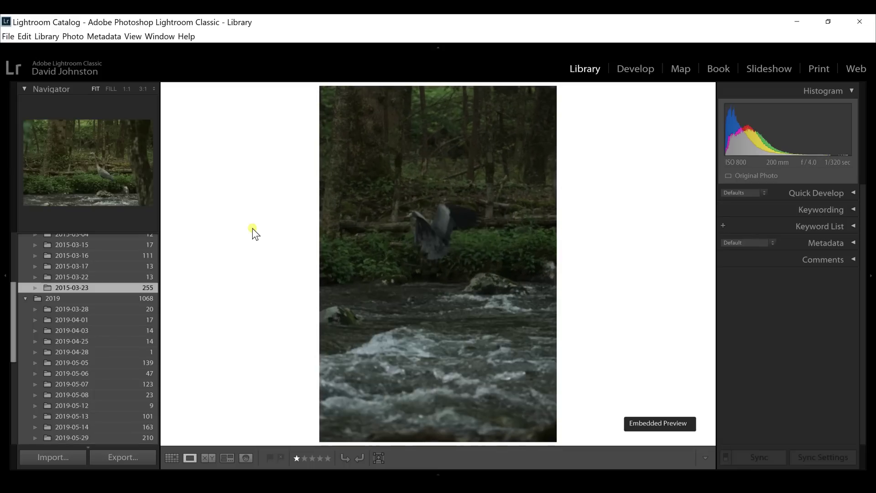
pyautogui.press('Right')
# Back in the grid, scroll down and open forest slope photo 163 full size
pyautogui.press('g')
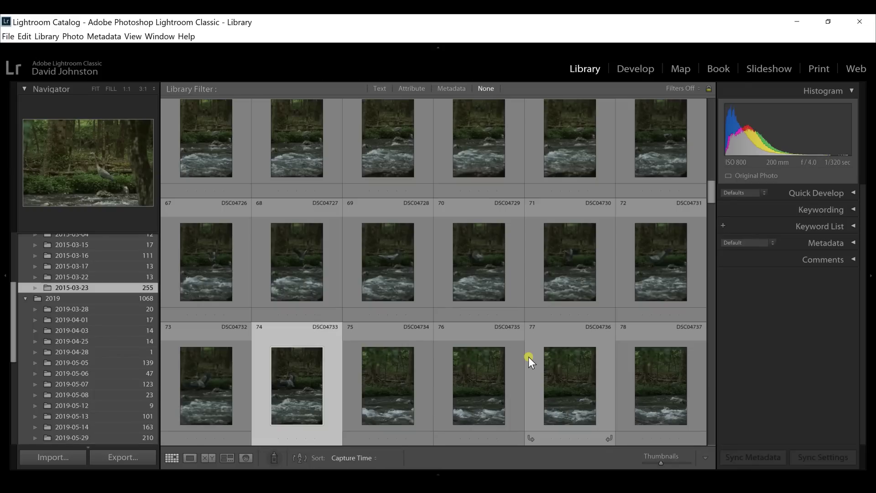
pyautogui.scroll(-15, 528, 357)
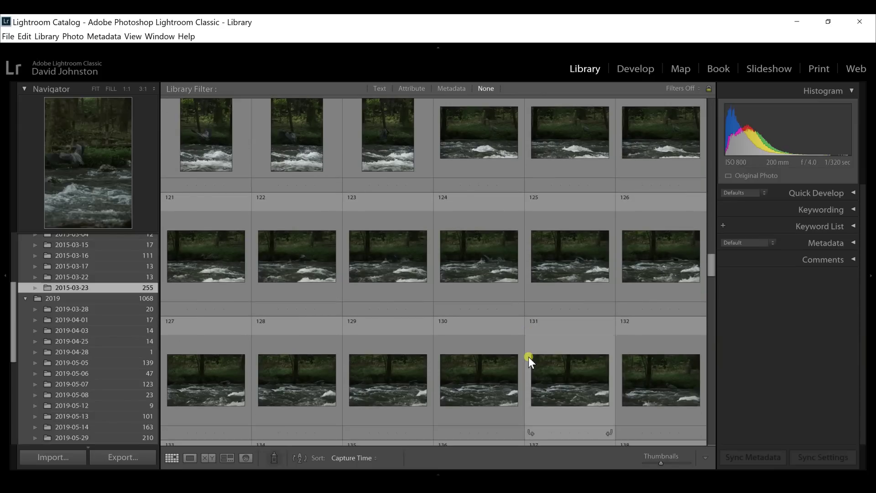
pyautogui.scroll(-4, 529, 356)
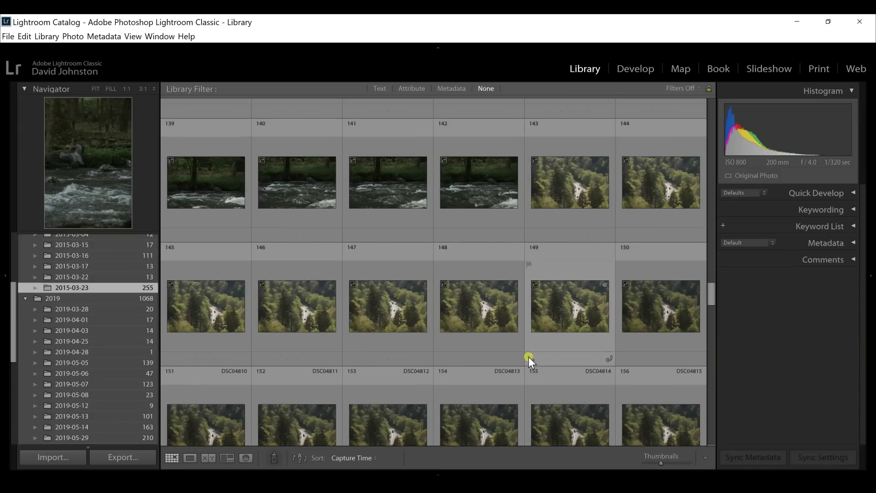
pyautogui.scroll(-3, 529, 357)
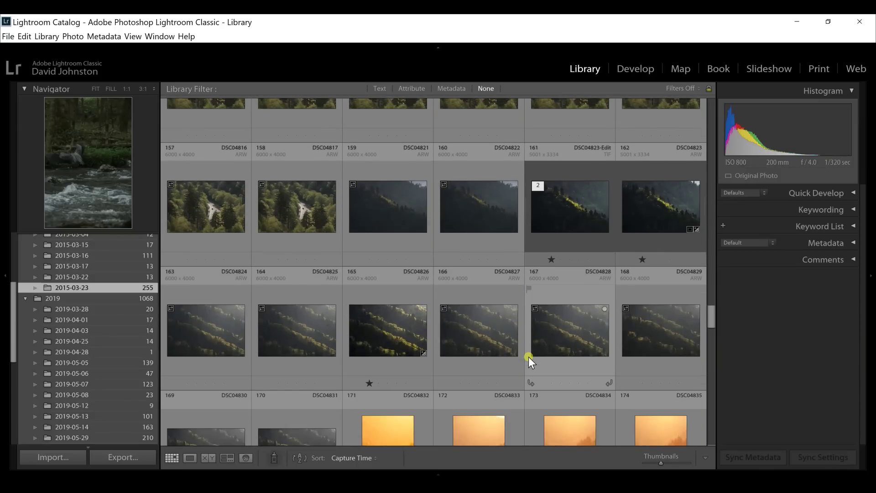
pyautogui.doubleClick(199, 325)
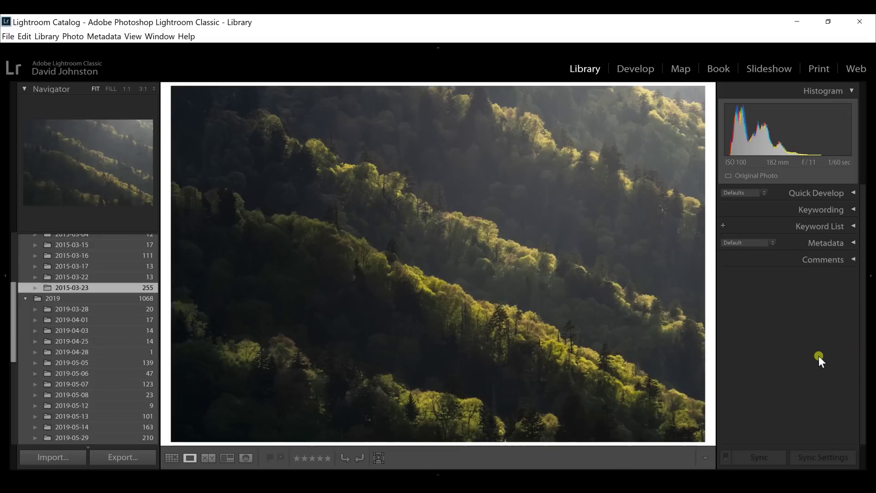
# Rate the sunlit forest-ridge frame one star, then return to the grid
pyautogui.press('Right')
pyautogui.press('1')
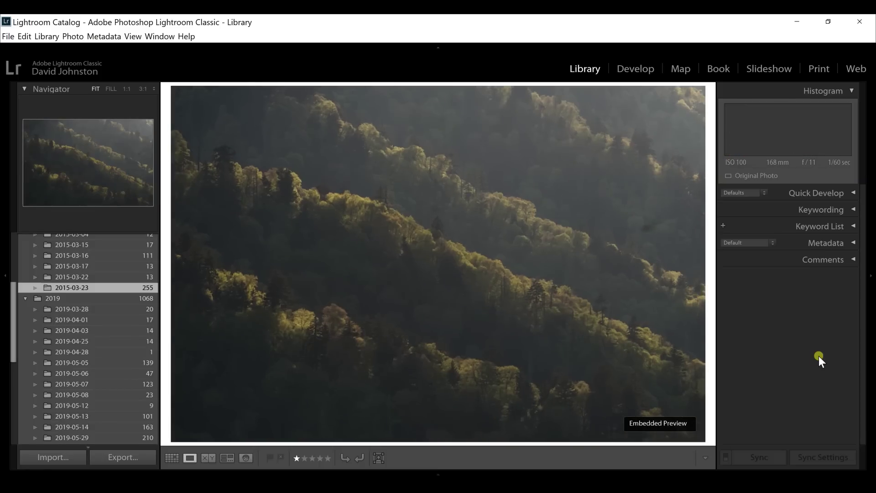
pyautogui.press('Right')
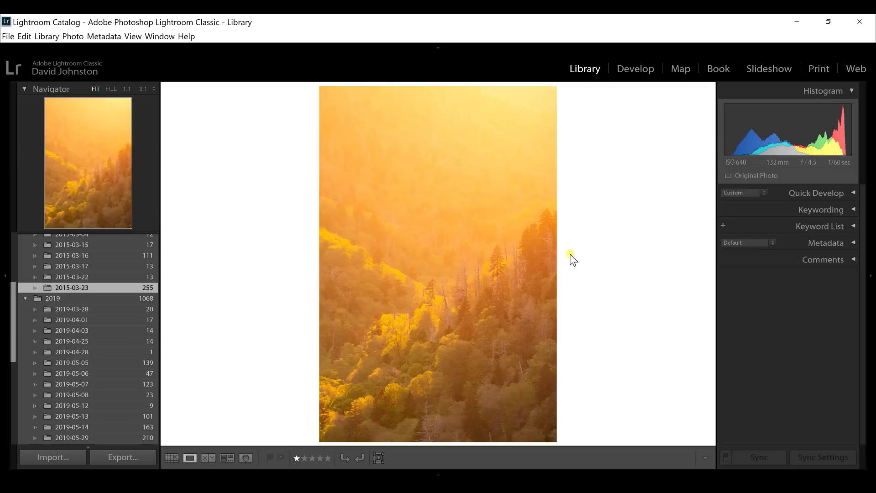
pyautogui.press('g')
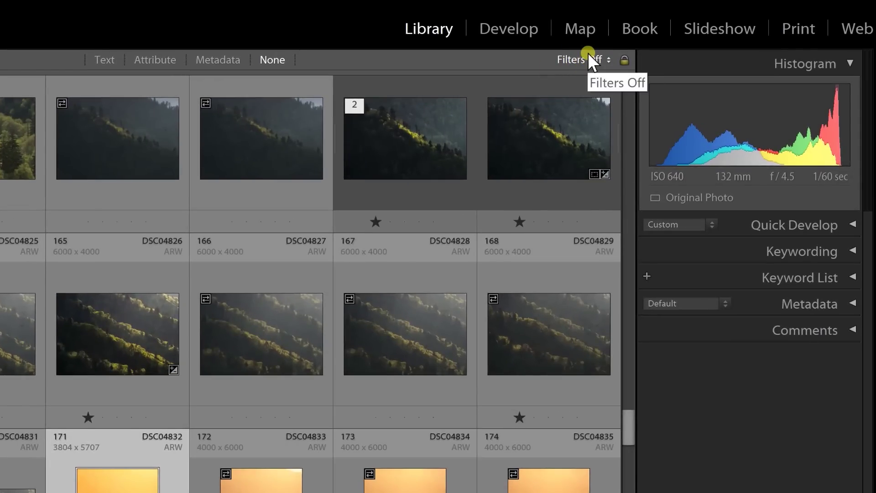
# Apply the Rated filter preset and browse the 13 one-star photos it shows
pyautogui.click(592, 59)
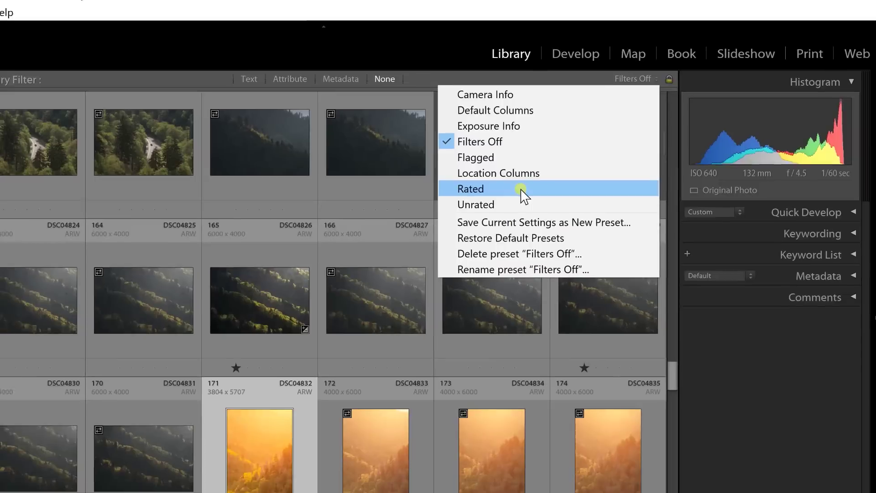
pyautogui.click(441, 197)
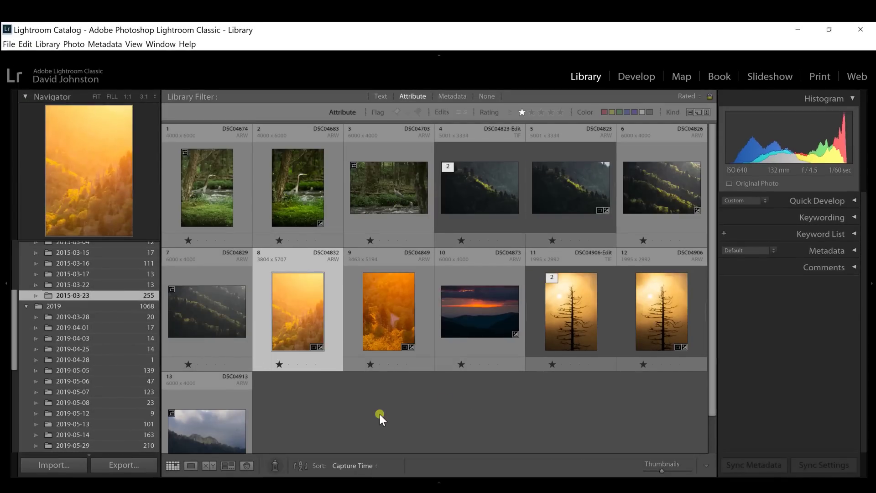
pyautogui.scroll(-2, 380, 416)
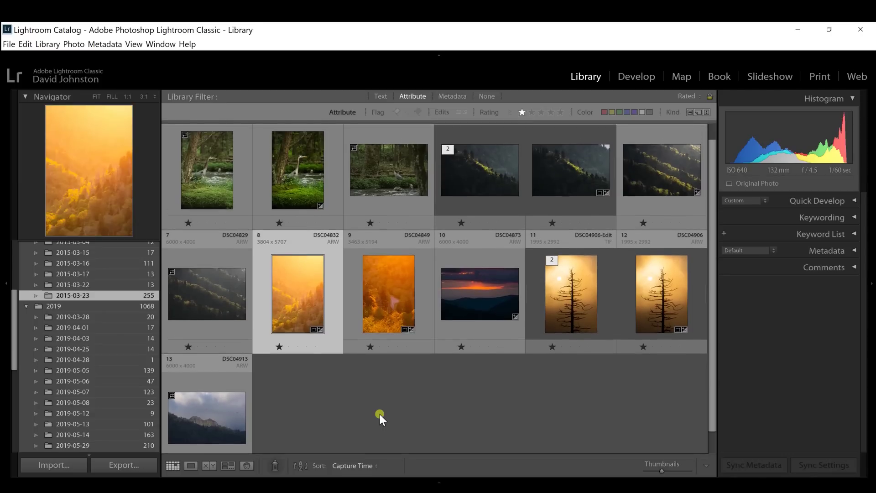
pyautogui.scroll(2, 380, 414)
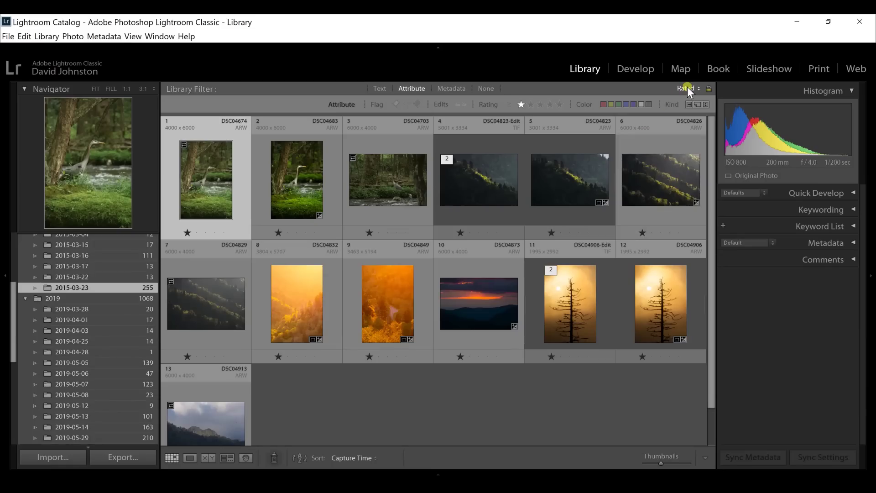
pyautogui.click(688, 88)
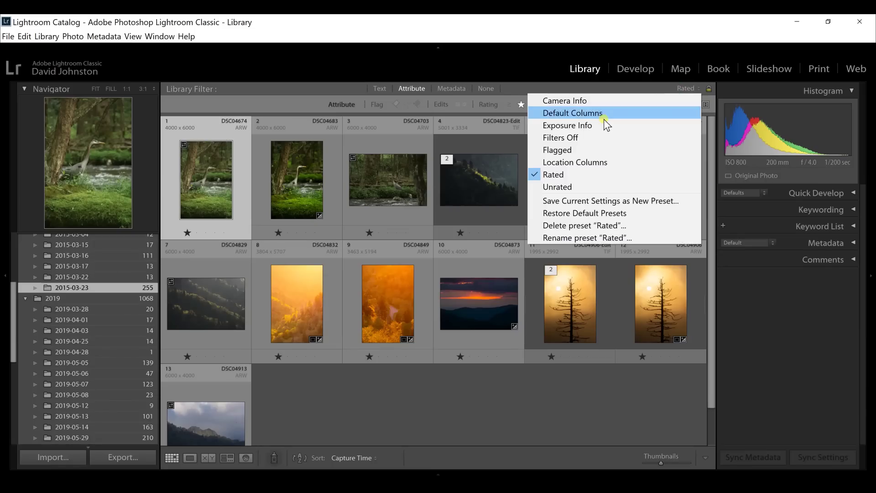
# Set the filter preset to Filters Off and scroll the grid through the whole folder
pyautogui.click(572, 138)
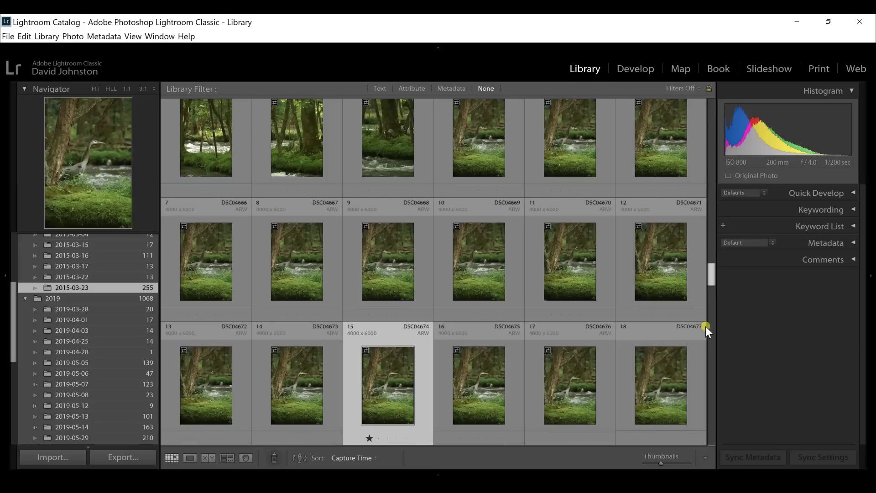
pyautogui.click(706, 327)
pyautogui.click(705, 361)
pyautogui.moveTo(707, 353); pyautogui.dragTo(709, 344)
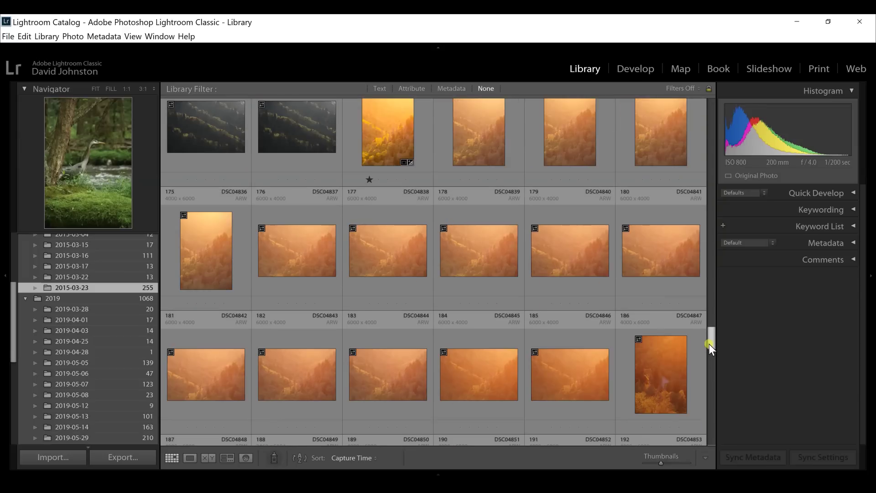
# Open photo 175, advance to orange forest frame DSC04841, rate it one star, and return
pyautogui.click(213, 257)
pyautogui.doubleClick(214, 257)
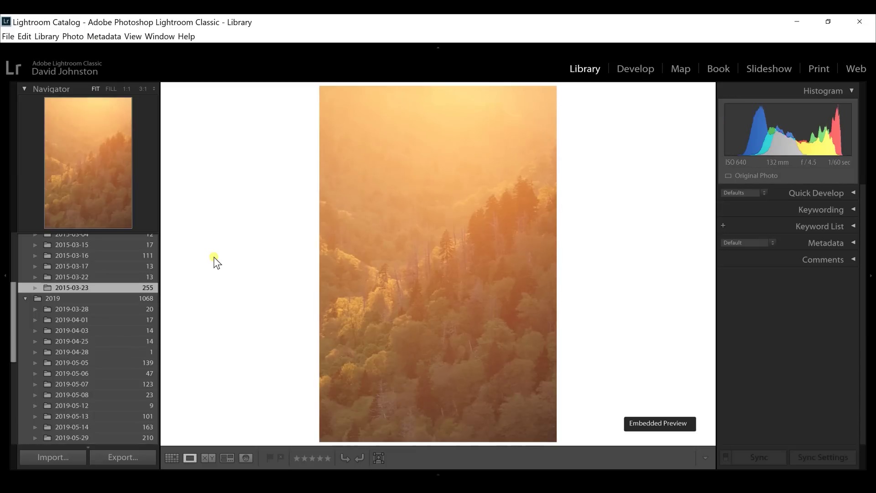
pyautogui.press('Right')
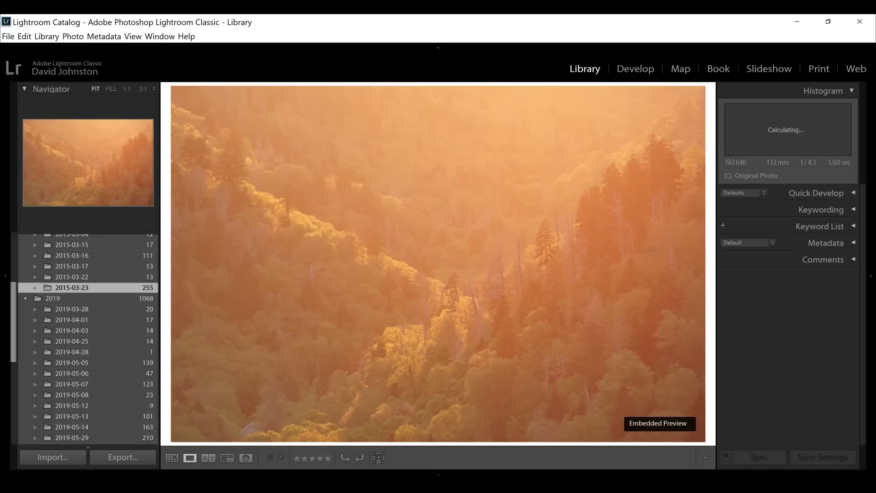
pyautogui.press('Right')
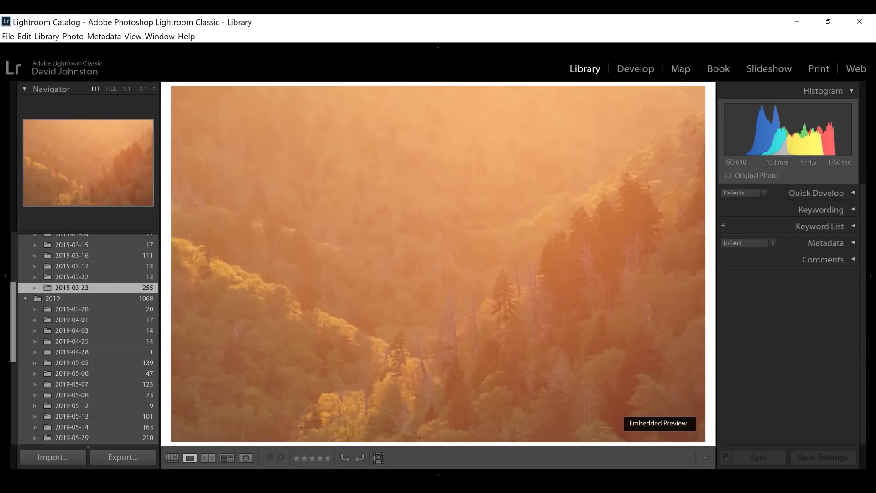
pyautogui.press('1')
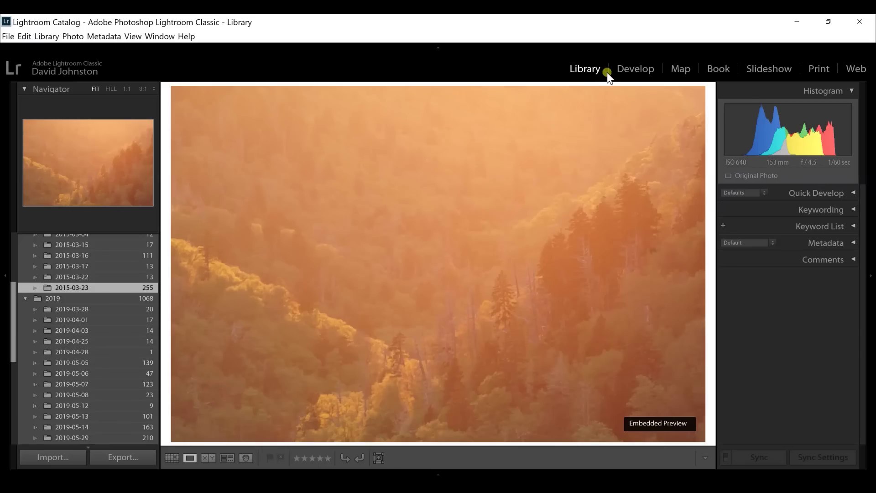
pyautogui.press('g')
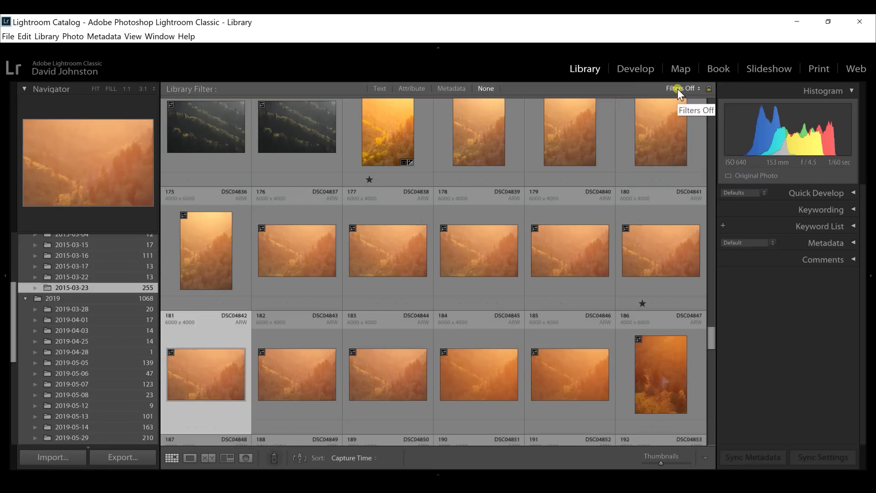
# Filter to Rated photos, then give photos 2, 4, 6, 8, 10, 12 and 13 five stars
pyautogui.click(677, 89)
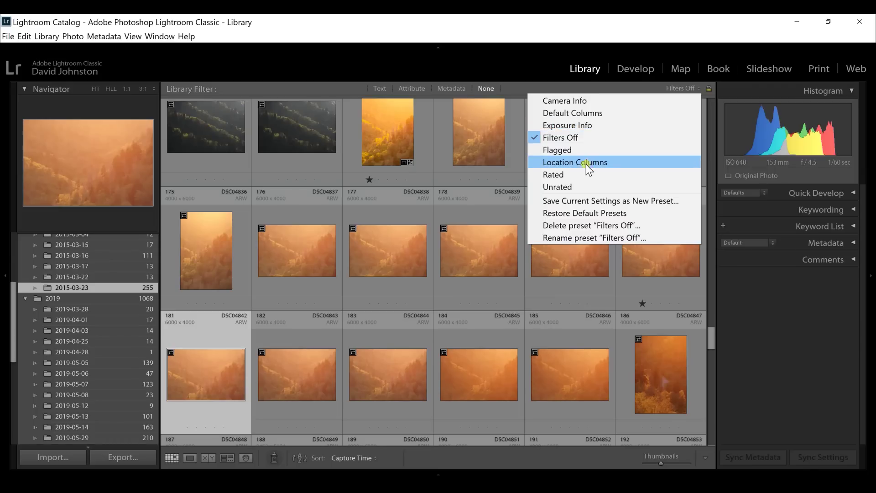
pyautogui.click(571, 174)
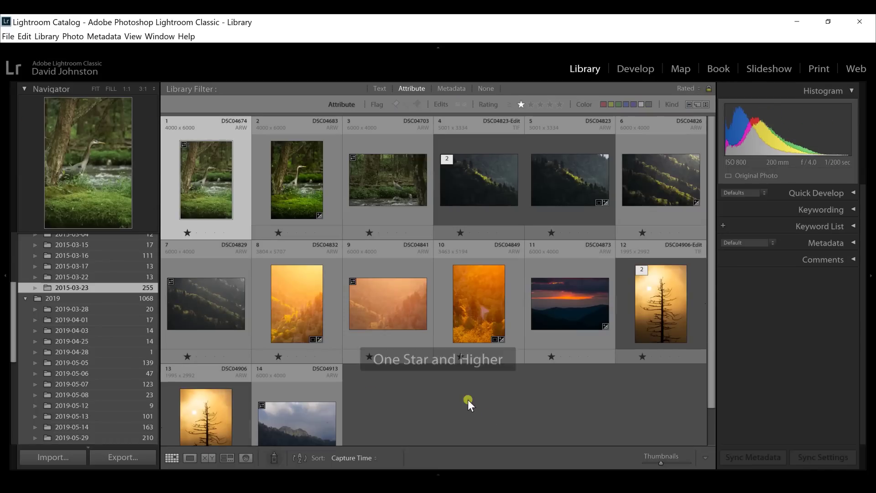
pyautogui.click(296, 188)
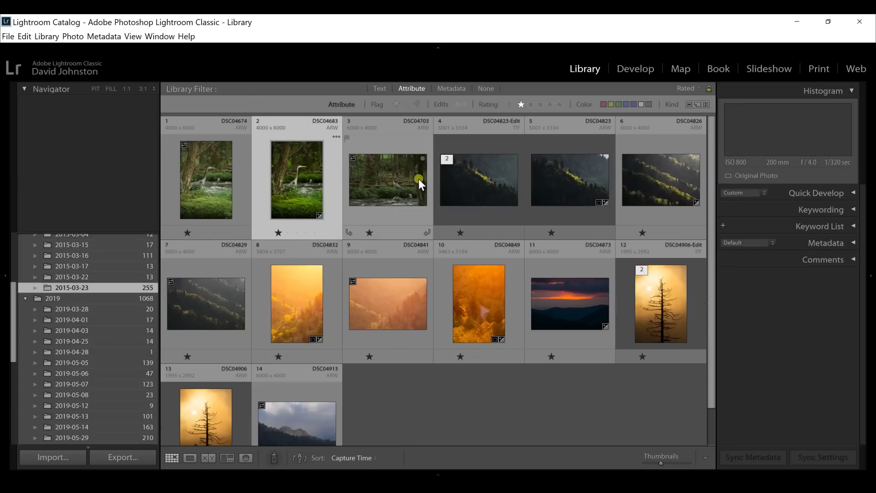
pyautogui.keyDown('ctrl'); pyautogui.click(489, 185); pyautogui.keyUp('ctrl')
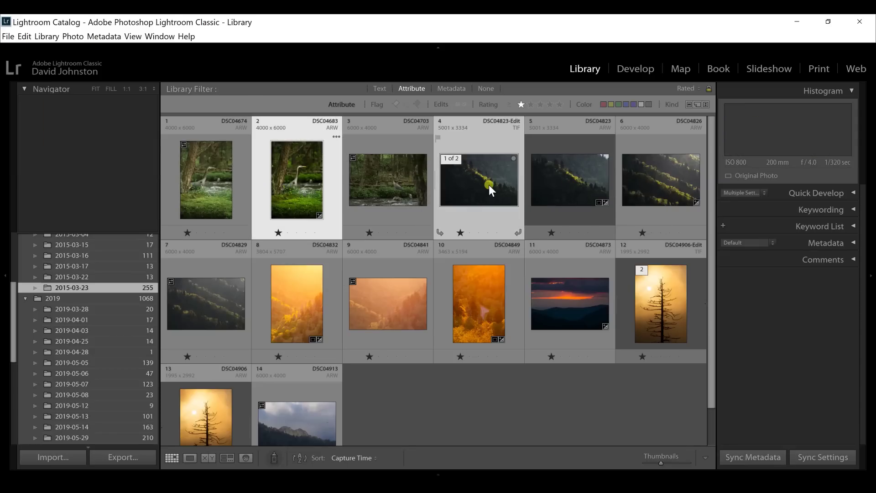
pyautogui.keyDown('ctrl'); pyautogui.click(658, 190); pyautogui.keyUp('ctrl')
pyautogui.keyDown('ctrl'); pyautogui.click(663, 315); pyautogui.keyUp('ctrl')
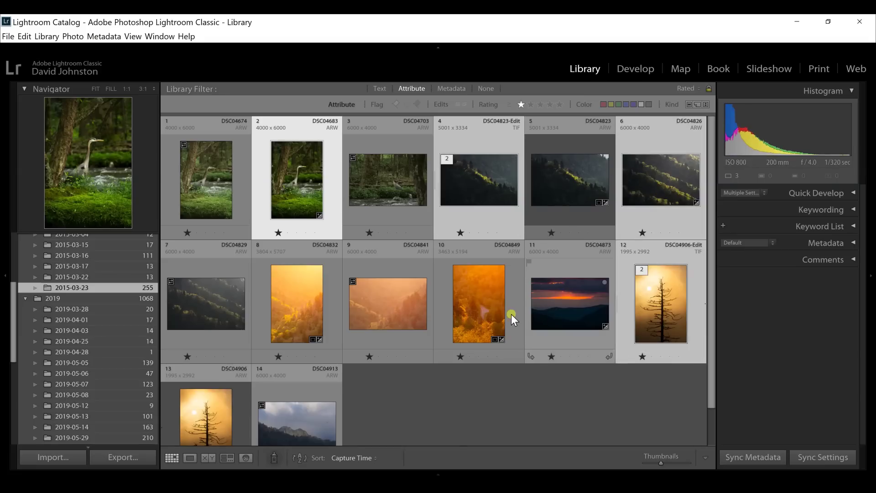
pyautogui.keyDown('ctrl'); pyautogui.click(486, 310); pyautogui.keyUp('ctrl')
pyautogui.keyDown('ctrl'); pyautogui.click(306, 314); pyautogui.keyUp('ctrl')
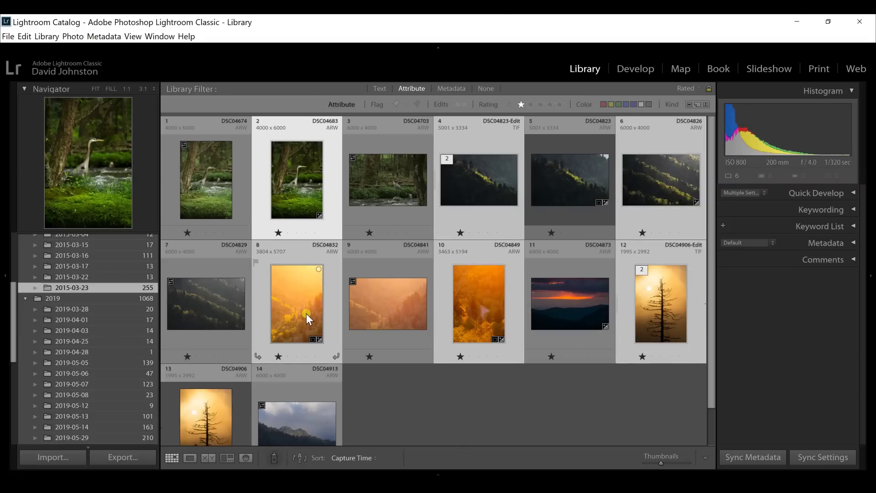
pyautogui.keyDown('ctrl'); pyautogui.click(208, 415); pyautogui.keyUp('ctrl')
pyautogui.keyDown('ctrl'); pyautogui.click(208, 416); pyautogui.keyUp('ctrl')
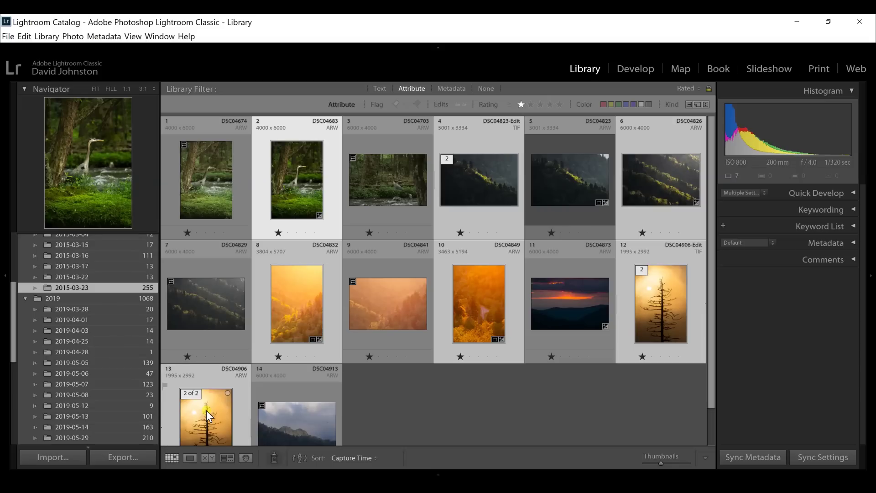
pyautogui.press('5')
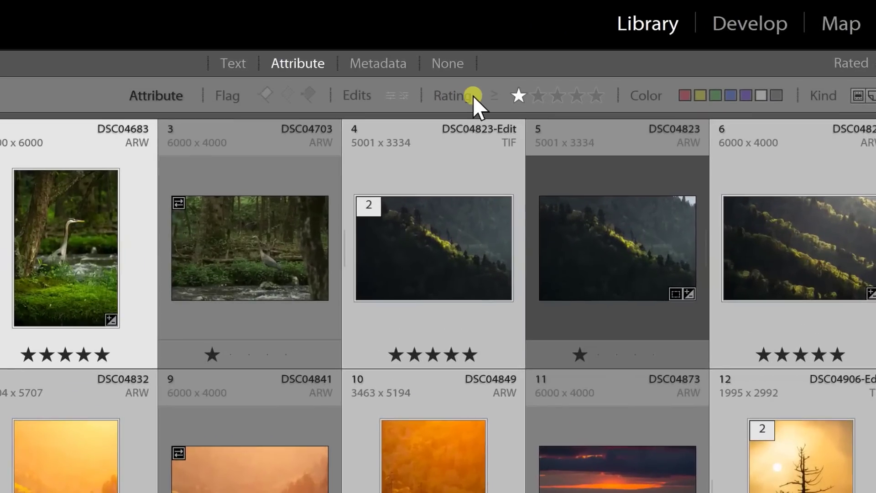
pyautogui.click(592, 96)
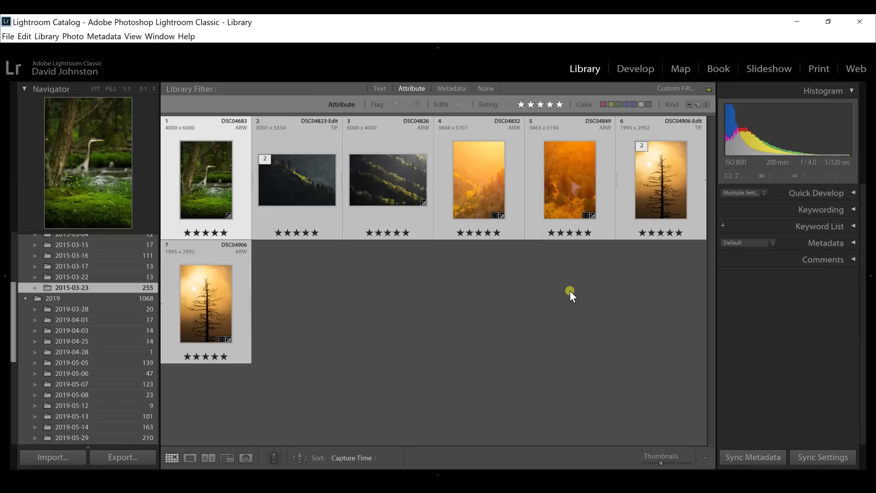
pyautogui.press('0')
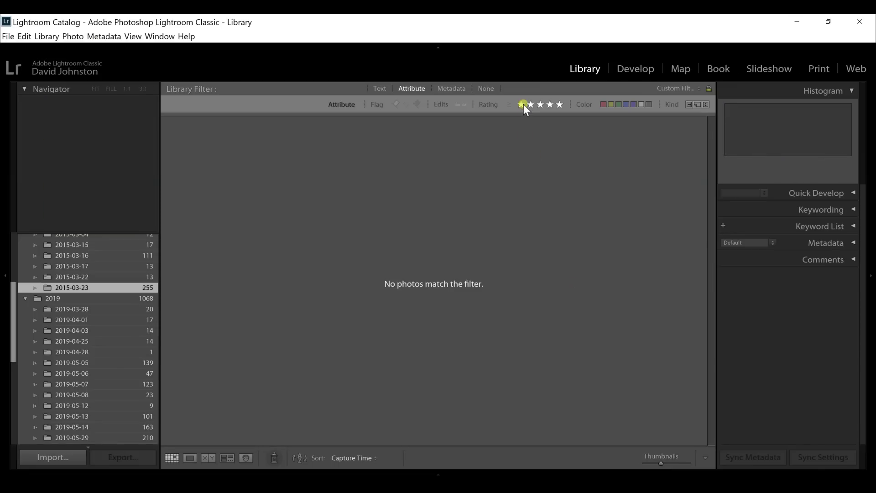
pyautogui.click(522, 104)
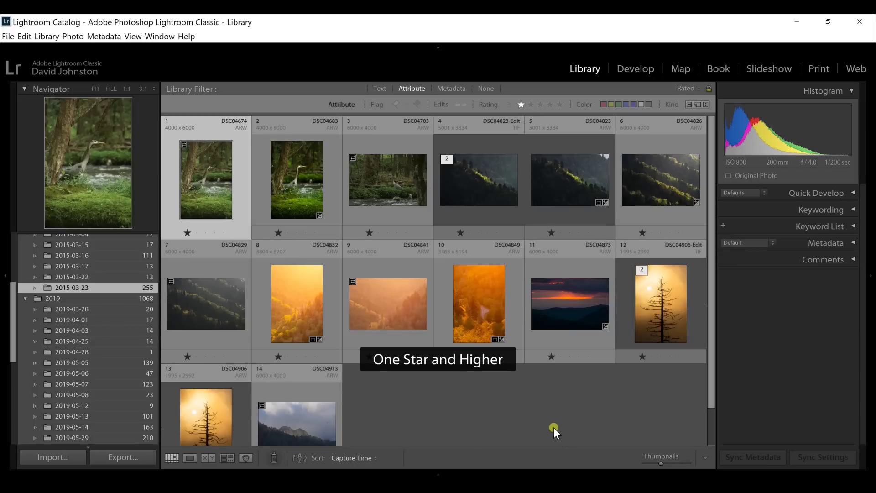
pyautogui.click(554, 422)
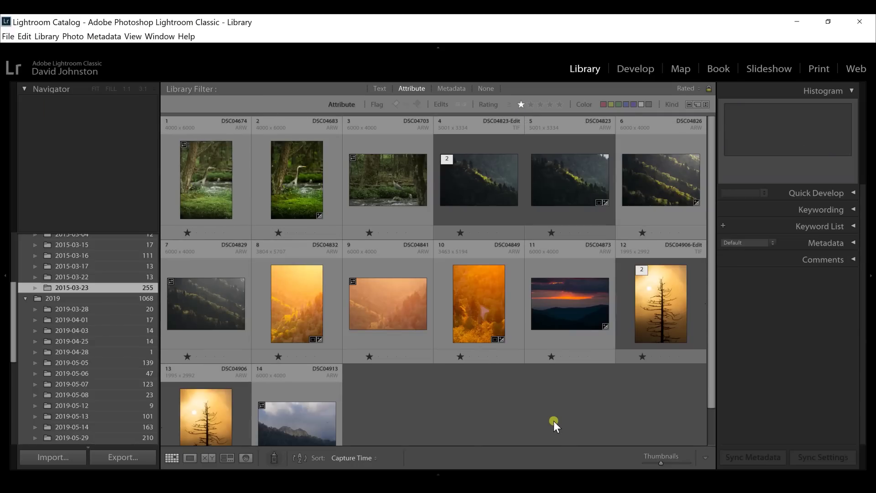